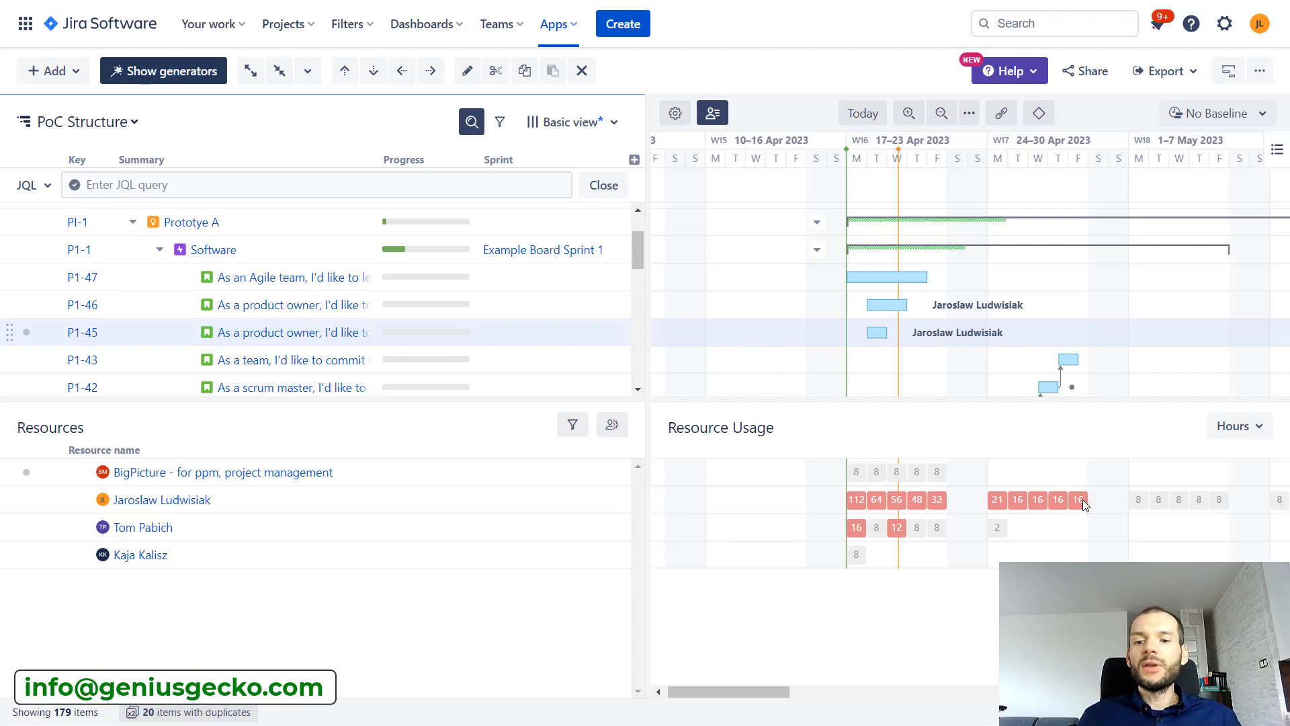
Open the Gantt chart settings and set the resource assignment attribute to Executor Team
{"action": "left_click", "coordinate": [672, 116]}
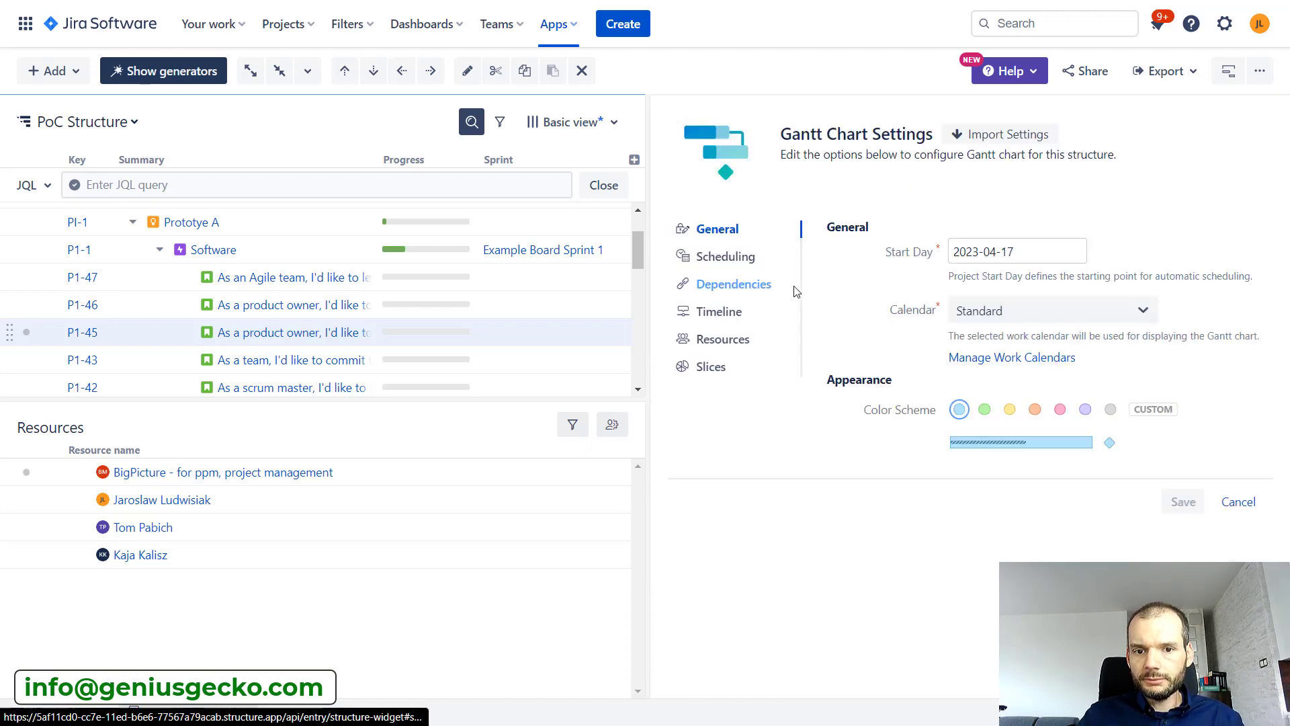
{"action": "left_click", "coordinate": [744, 265]}
{"action": "left_click", "coordinate": [725, 340]}
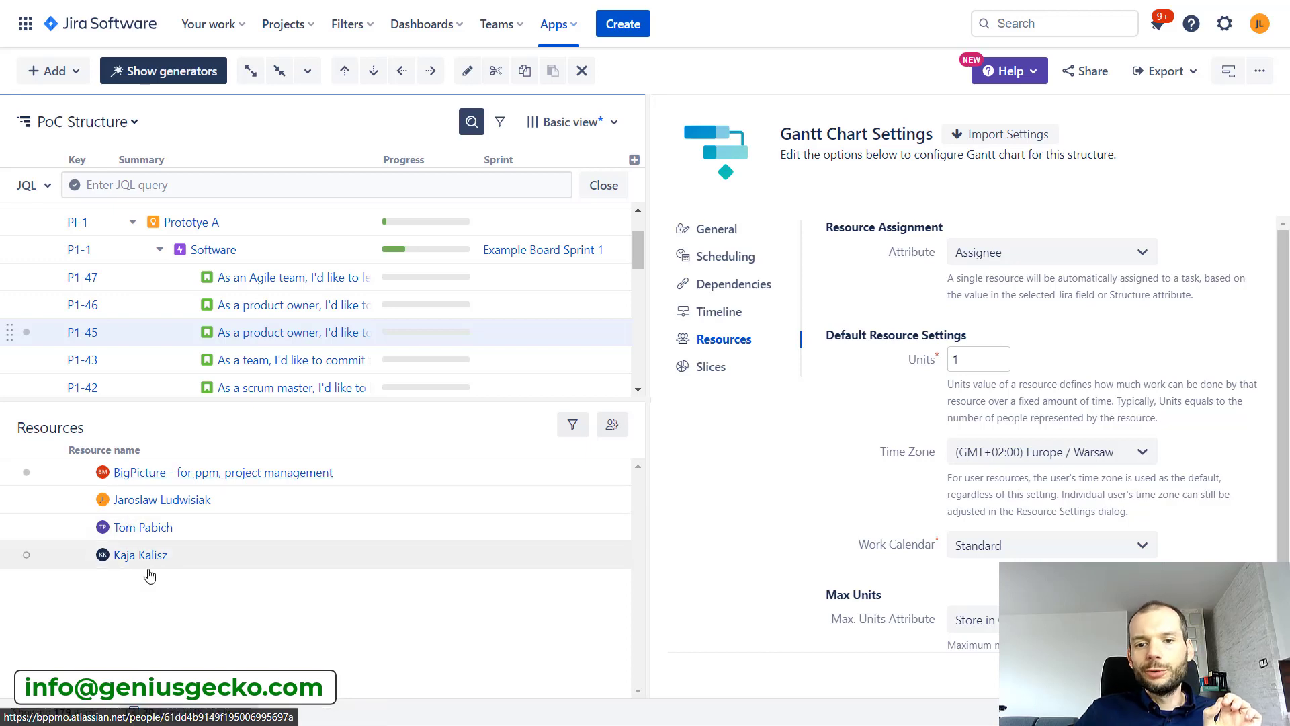
{"action": "left_click", "coordinate": [1067, 254]}
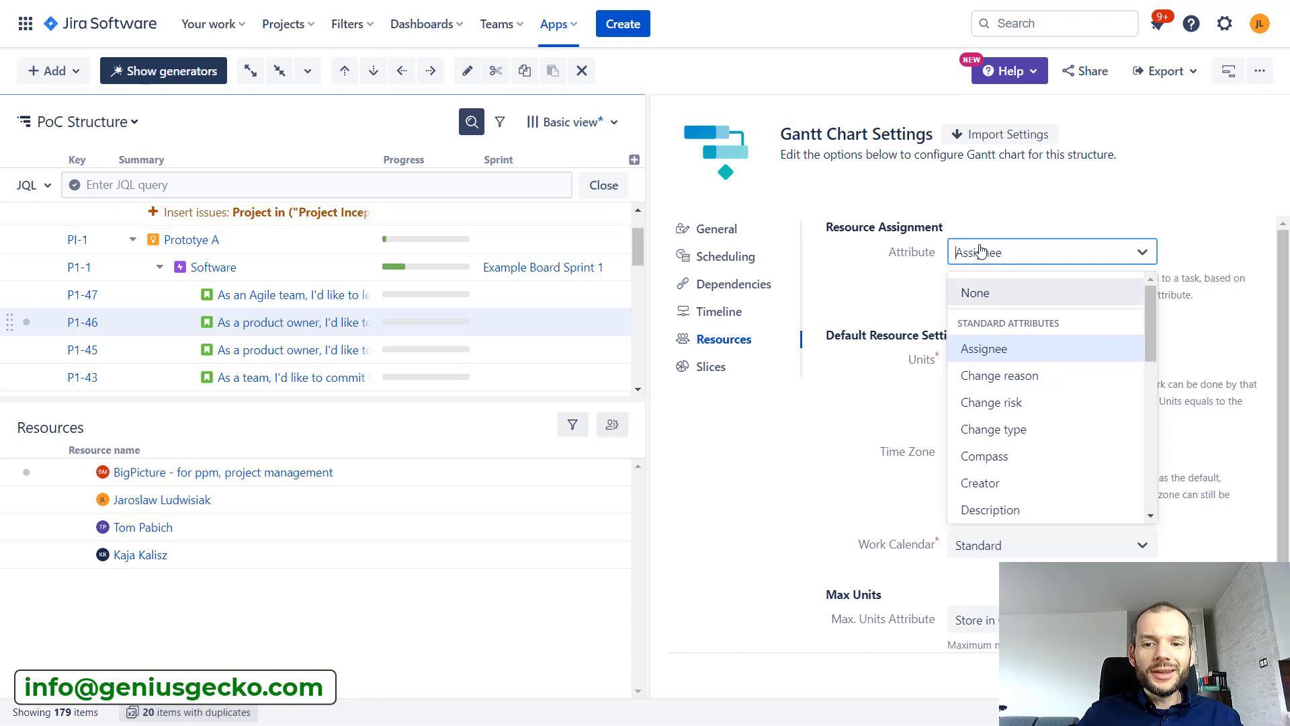
{"action": "type", "text": "u"}
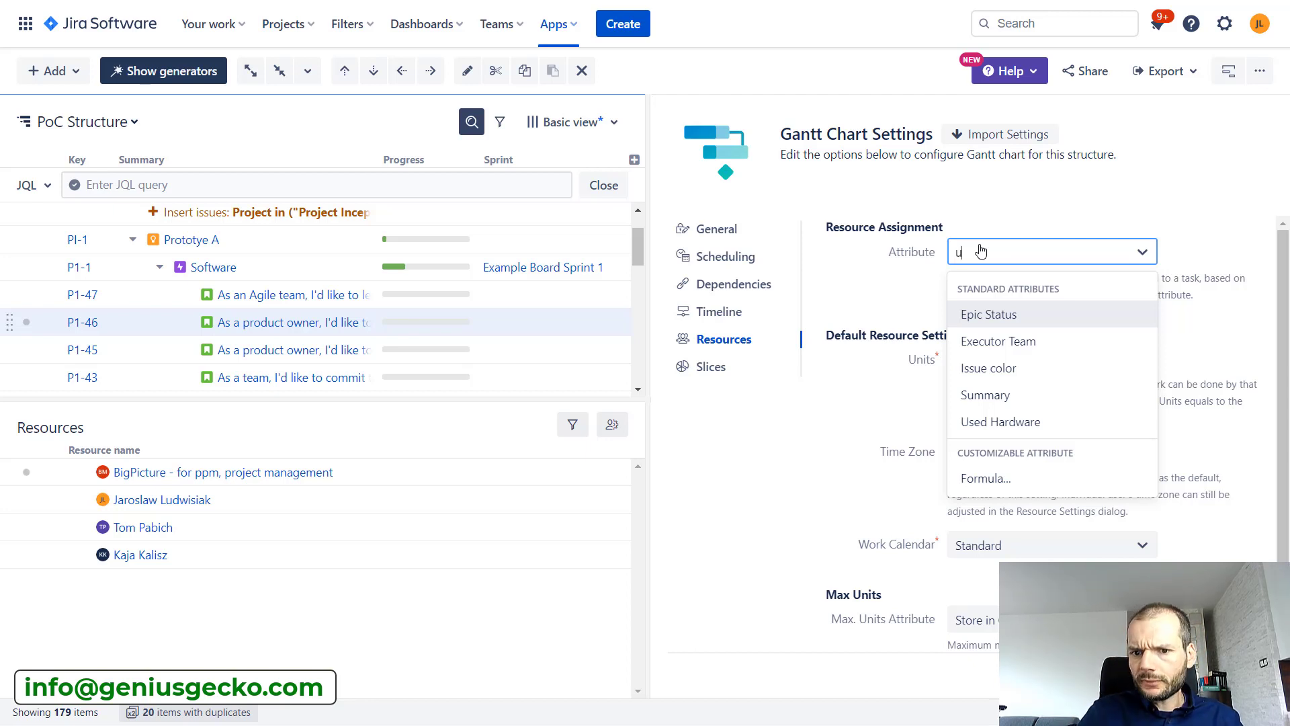
{"action": "key", "text": "BackSpace"}
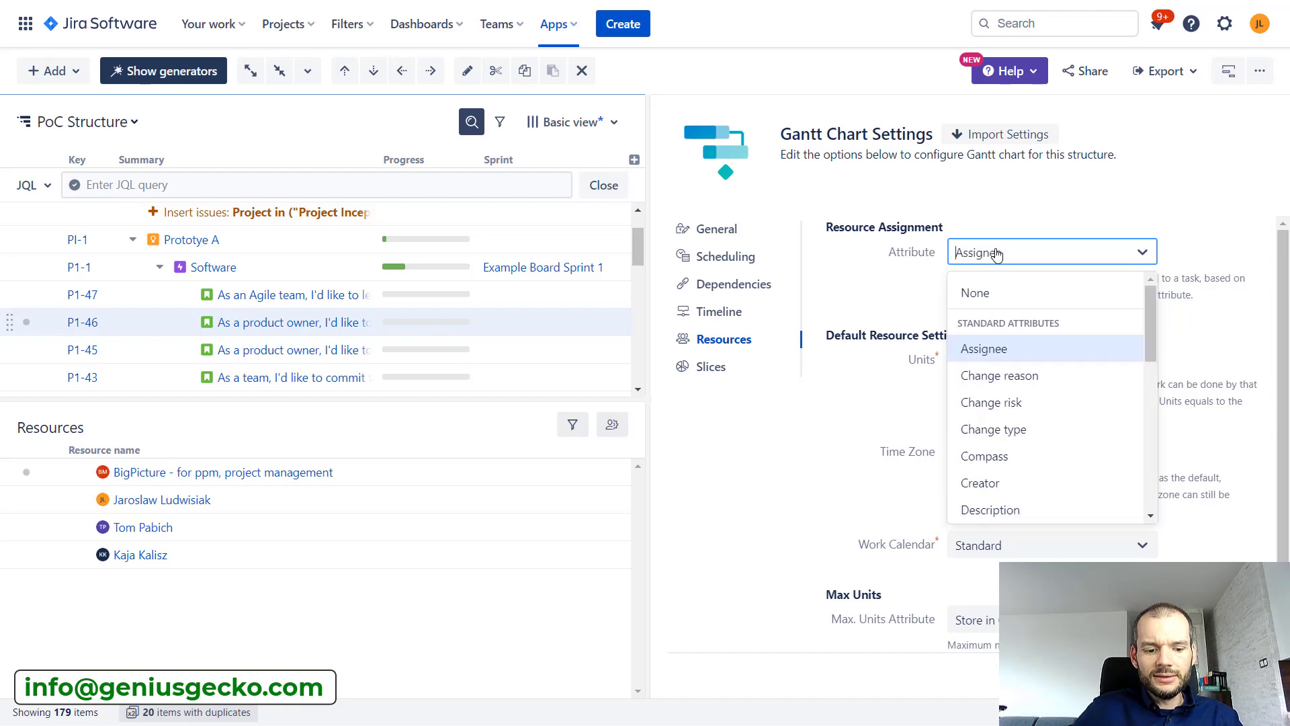
{"action": "type", "text": "ex"}
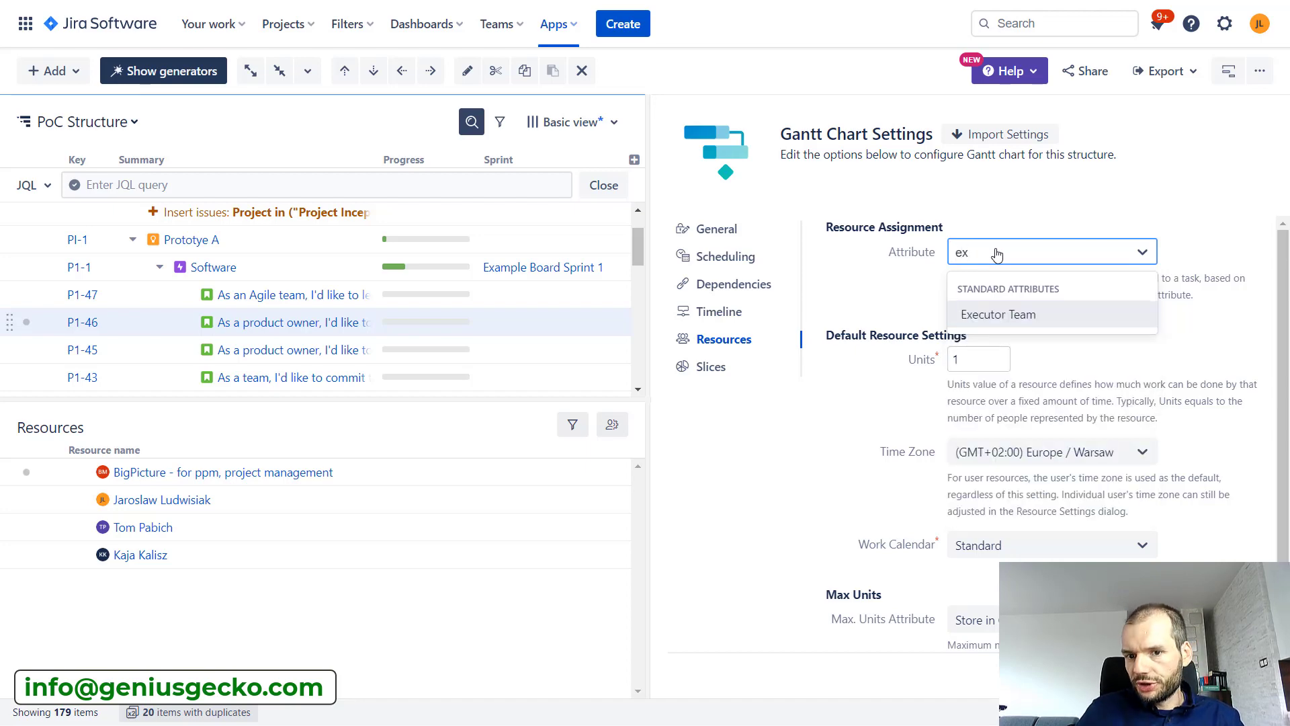
{"action": "left_click", "coordinate": [1018, 320]}
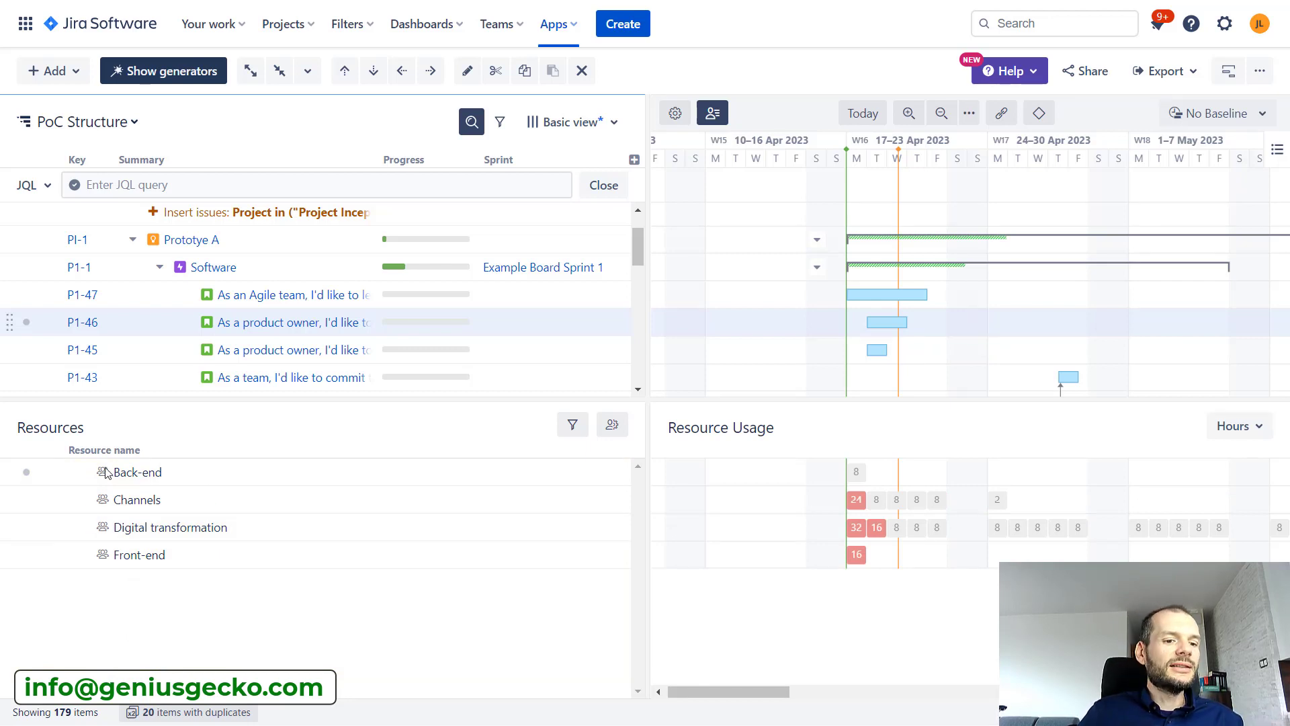
Filter the structure by the Back-end resource and expand the Not an issue and No epic groups
{"action": "left_click", "coordinate": [349, 470]}
{"action": "left_click", "coordinate": [573, 424]}
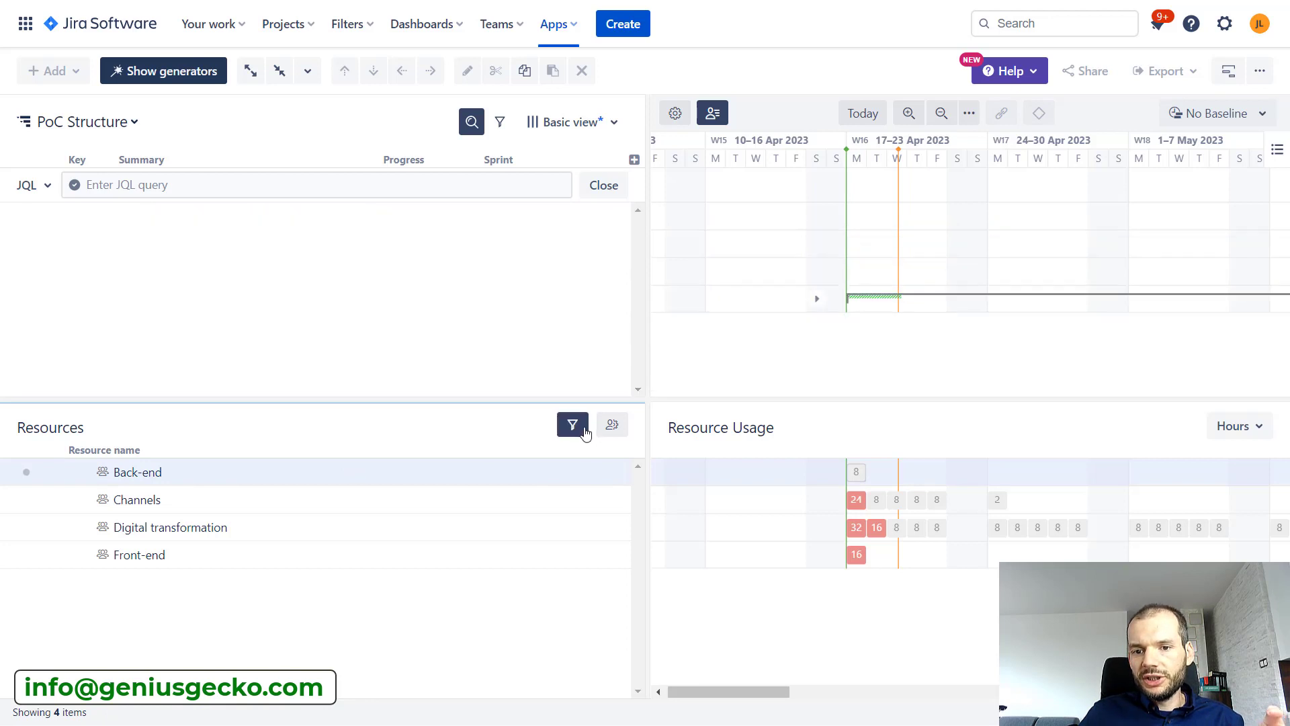
{"action": "left_click", "coordinate": [133, 299]}
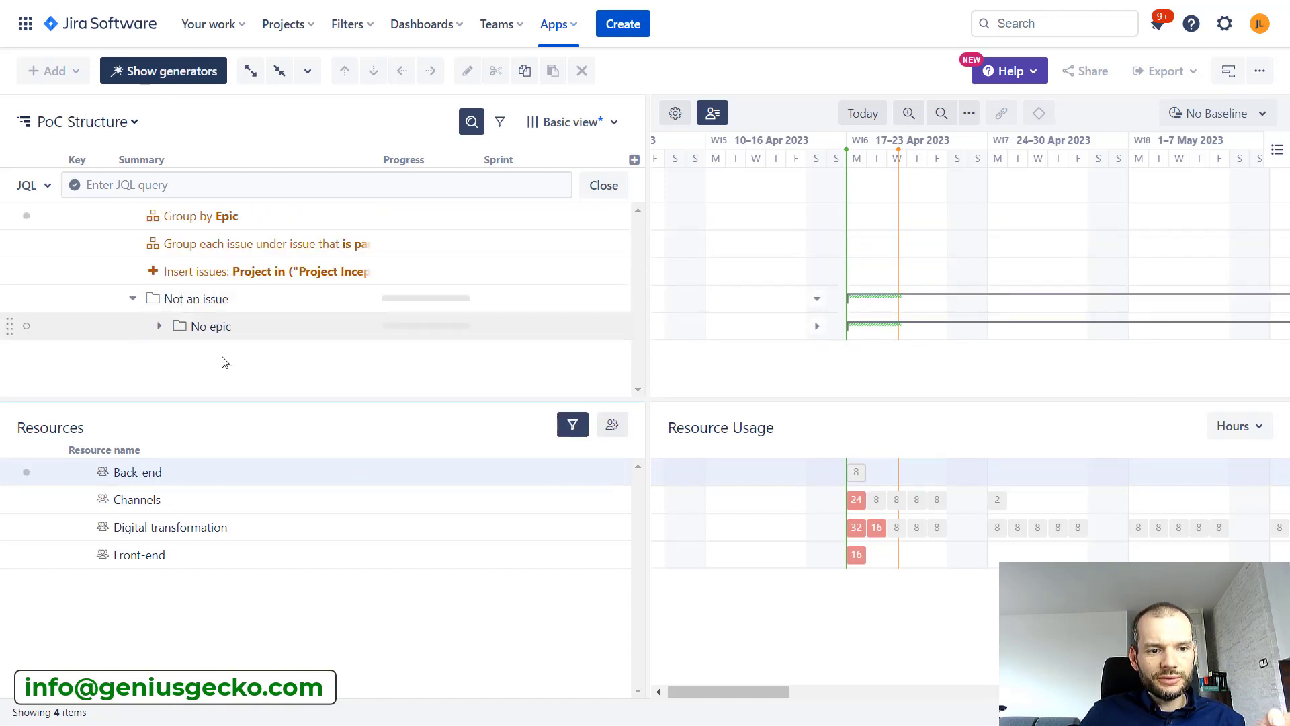
{"action": "left_click", "coordinate": [160, 327]}
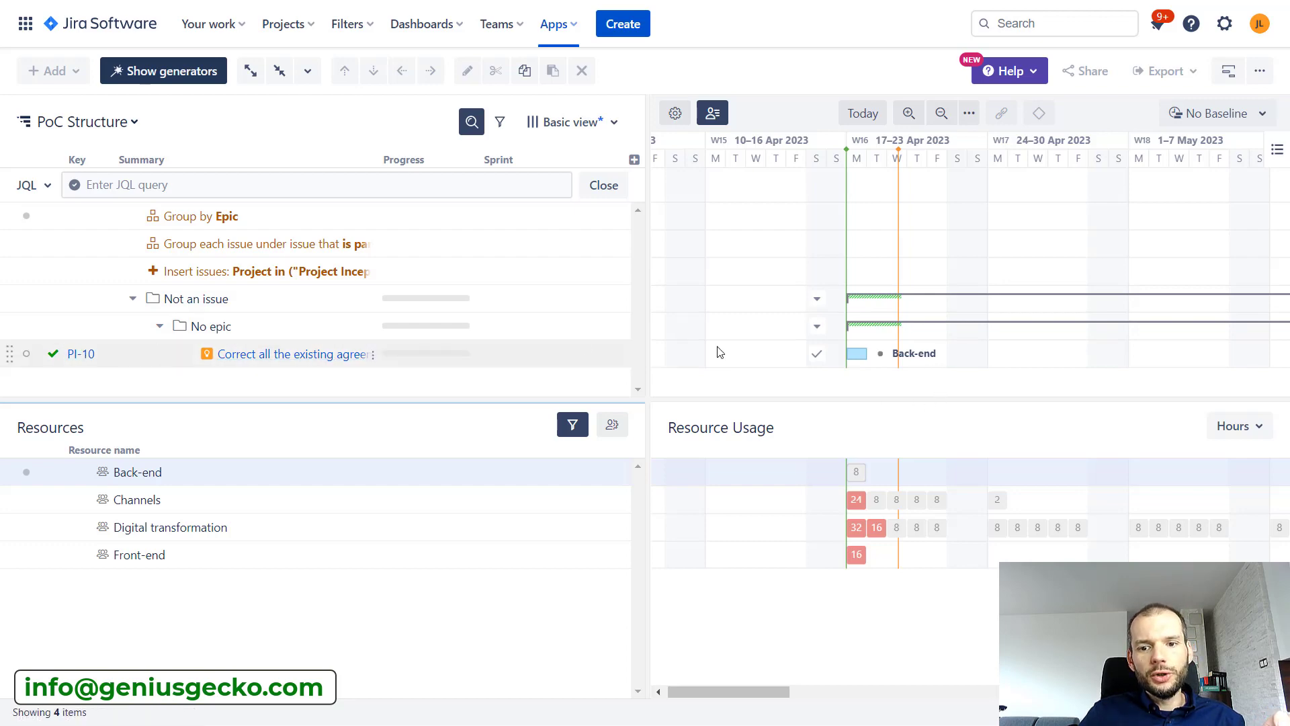
Open issue PI-10 to inspect the values offered in its Executor Team field, then close it
{"action": "left_click", "coordinate": [91, 354]}
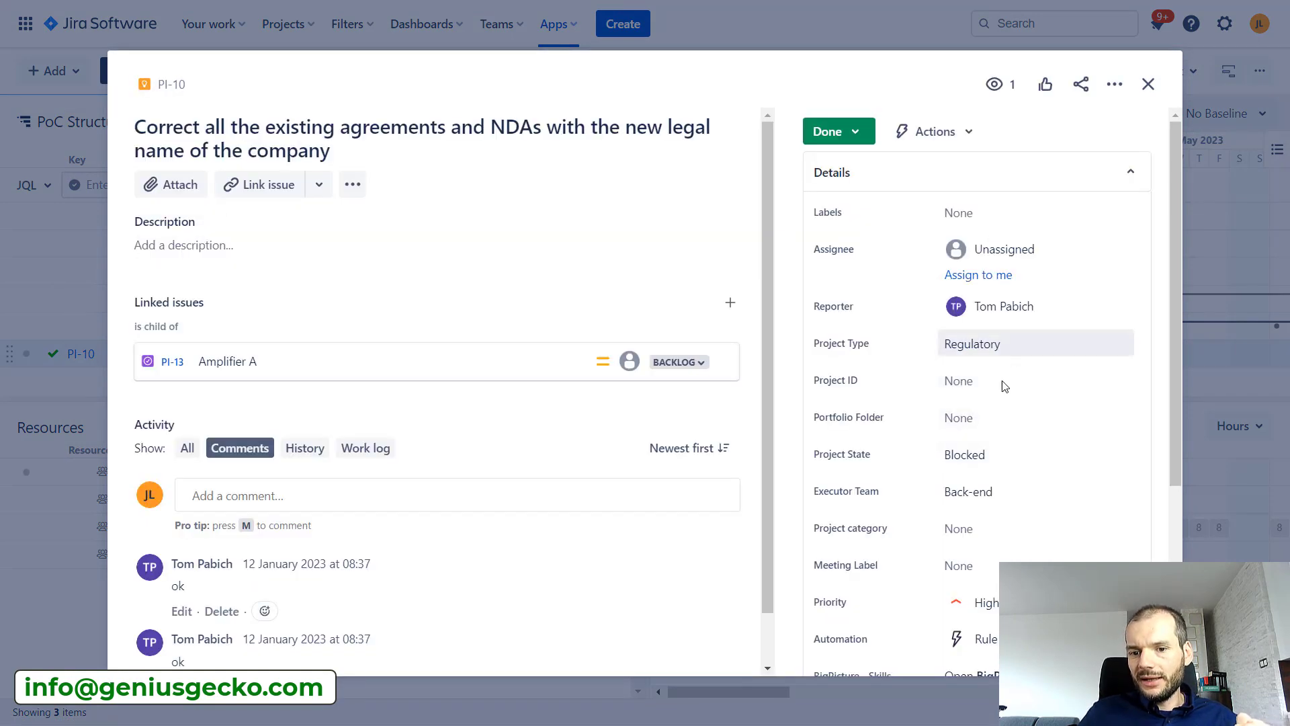
{"action": "left_click", "coordinate": [983, 494]}
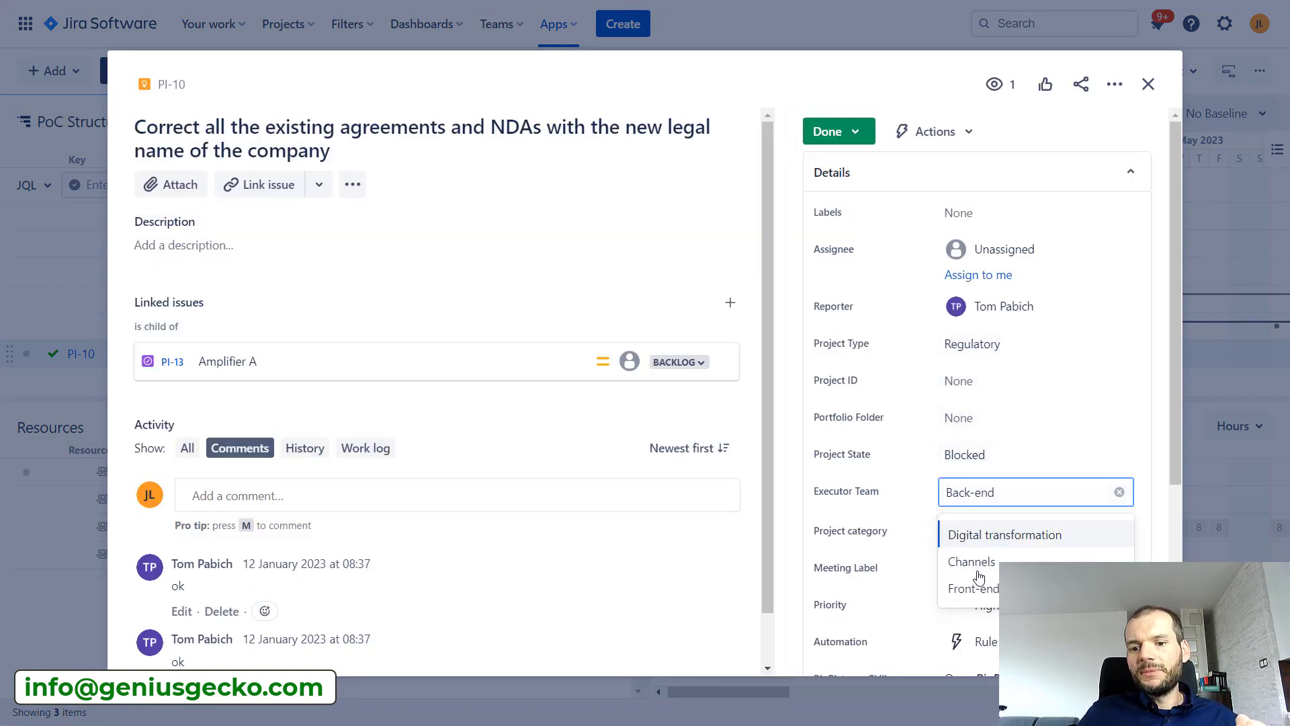
{"action": "left_click", "coordinate": [1148, 84]}
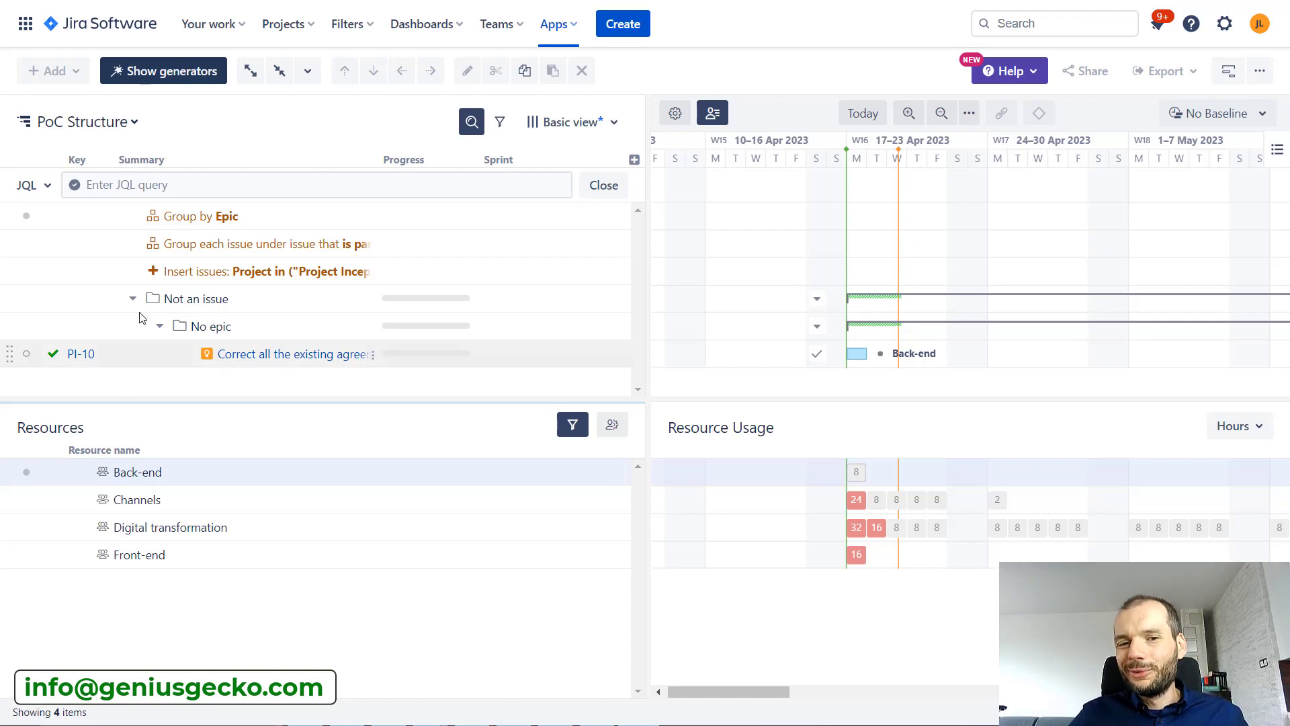
Change the Gantt resource assignment attribute to Used Hardware
{"action": "left_click", "coordinate": [676, 113]}
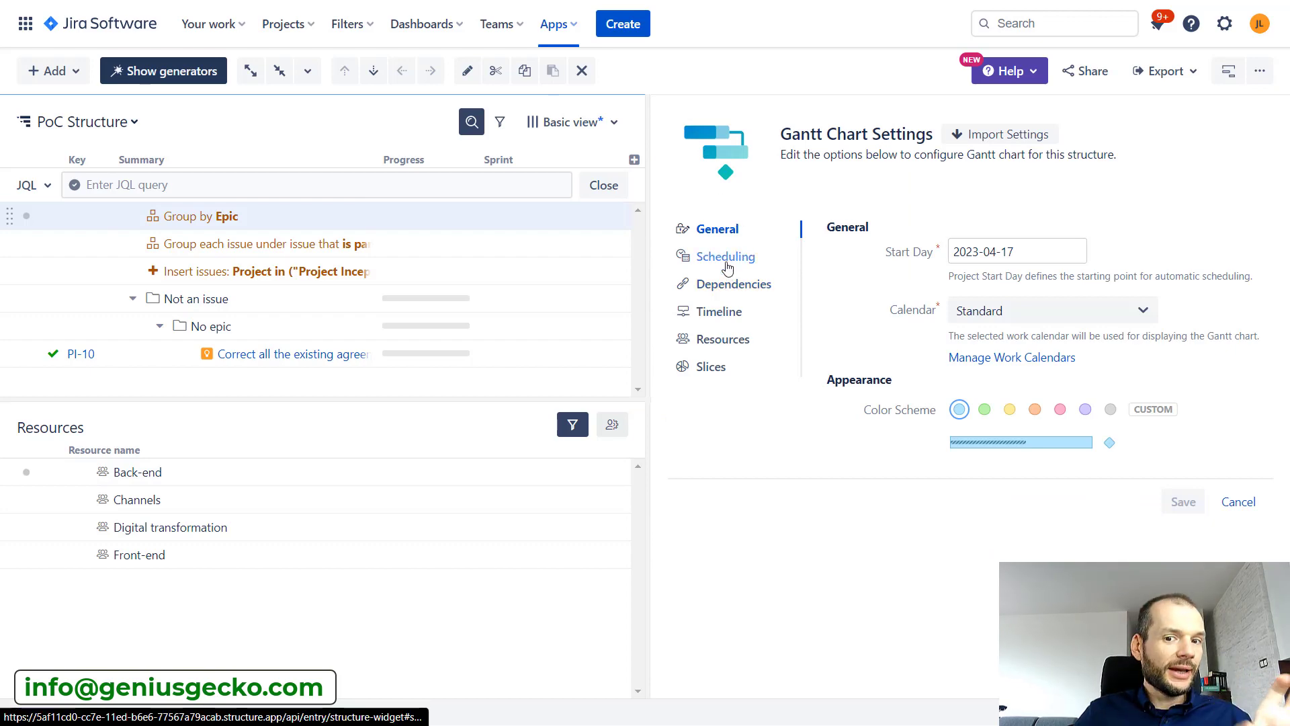
{"action": "left_click", "coordinate": [730, 340]}
{"action": "left_click", "coordinate": [981, 257]}
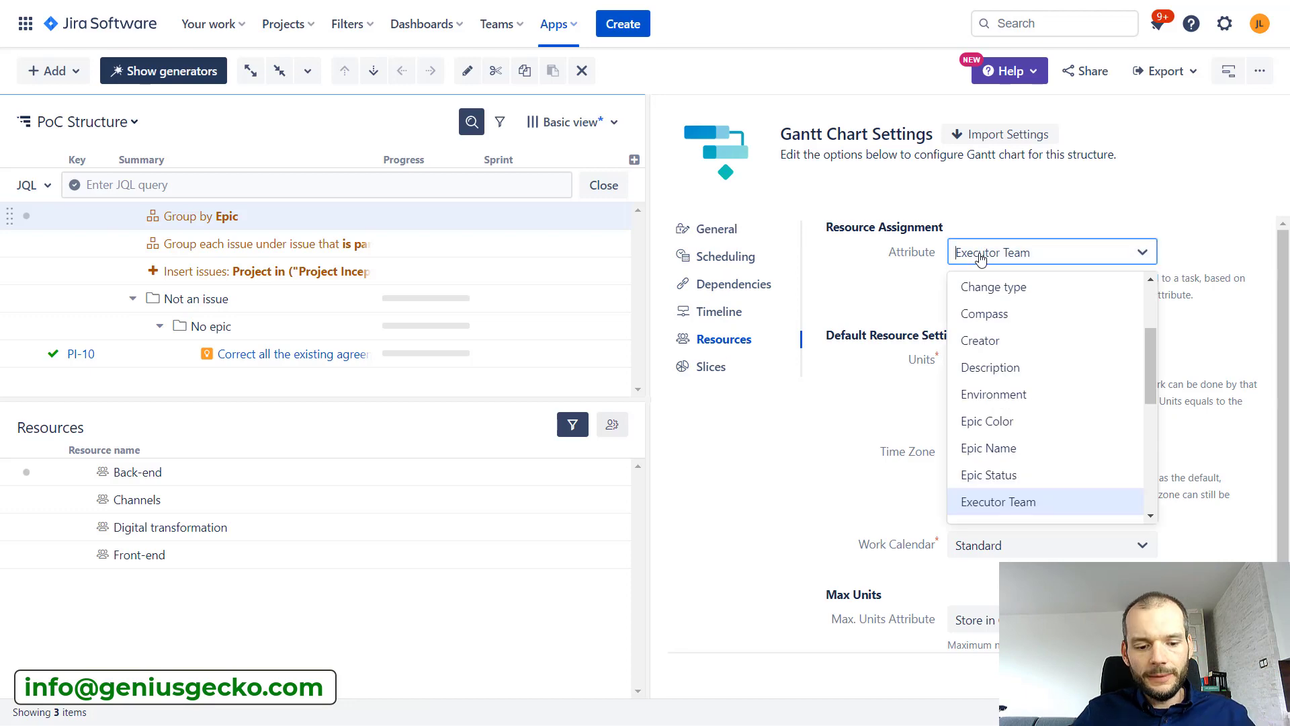
{"action": "type", "text": "use"}
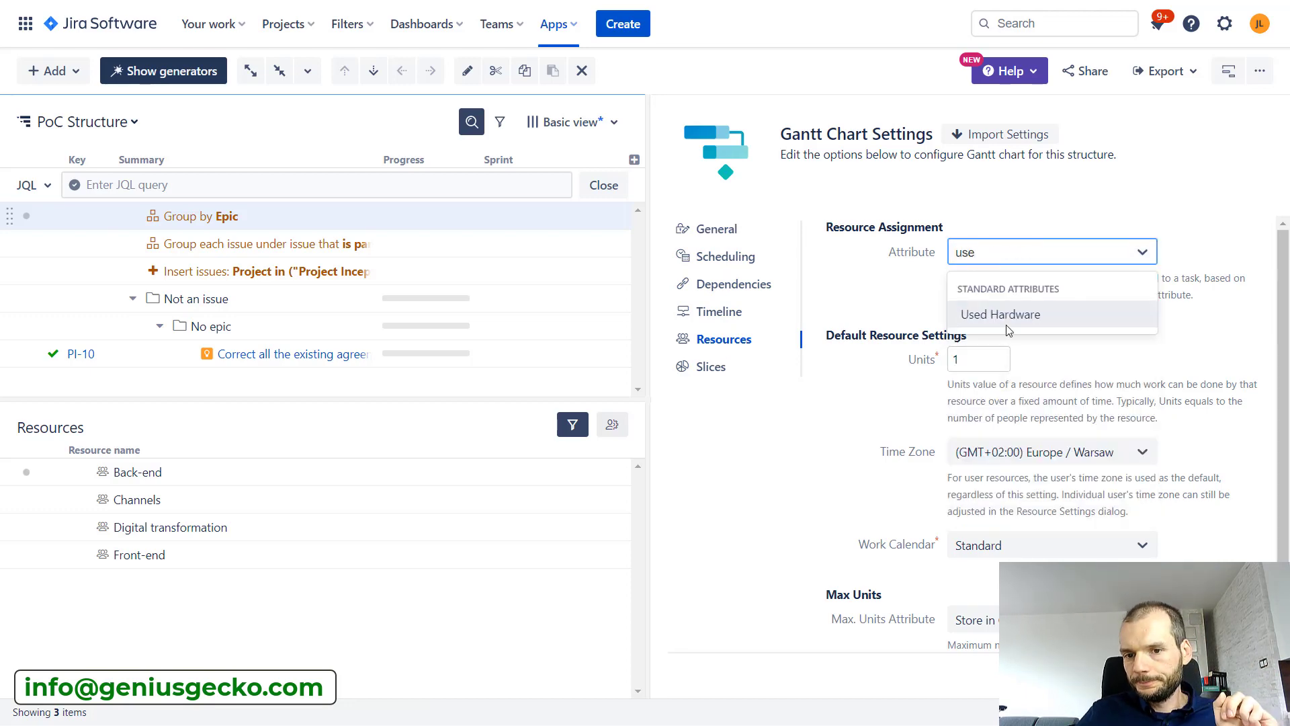
{"action": "left_click", "coordinate": [1013, 321]}
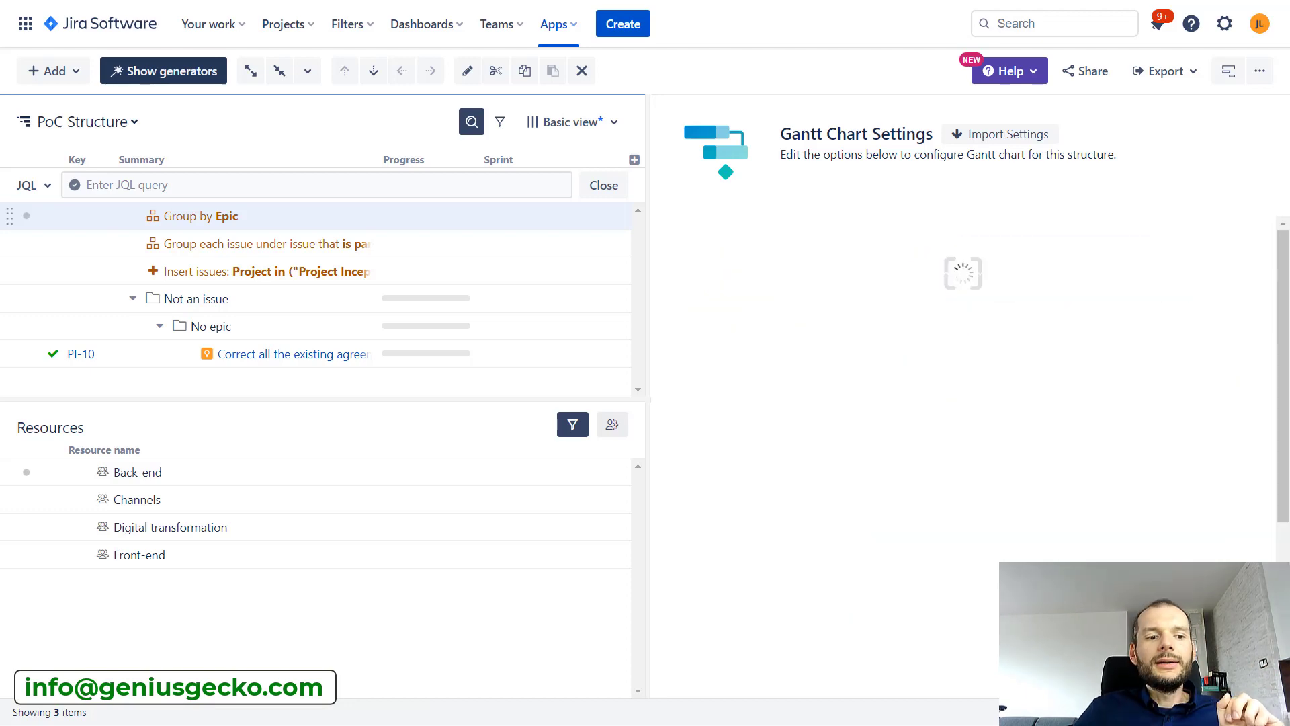
Turn off the resource filter and expand Prototye A and its child group
{"action": "left_click", "coordinate": [574, 433]}
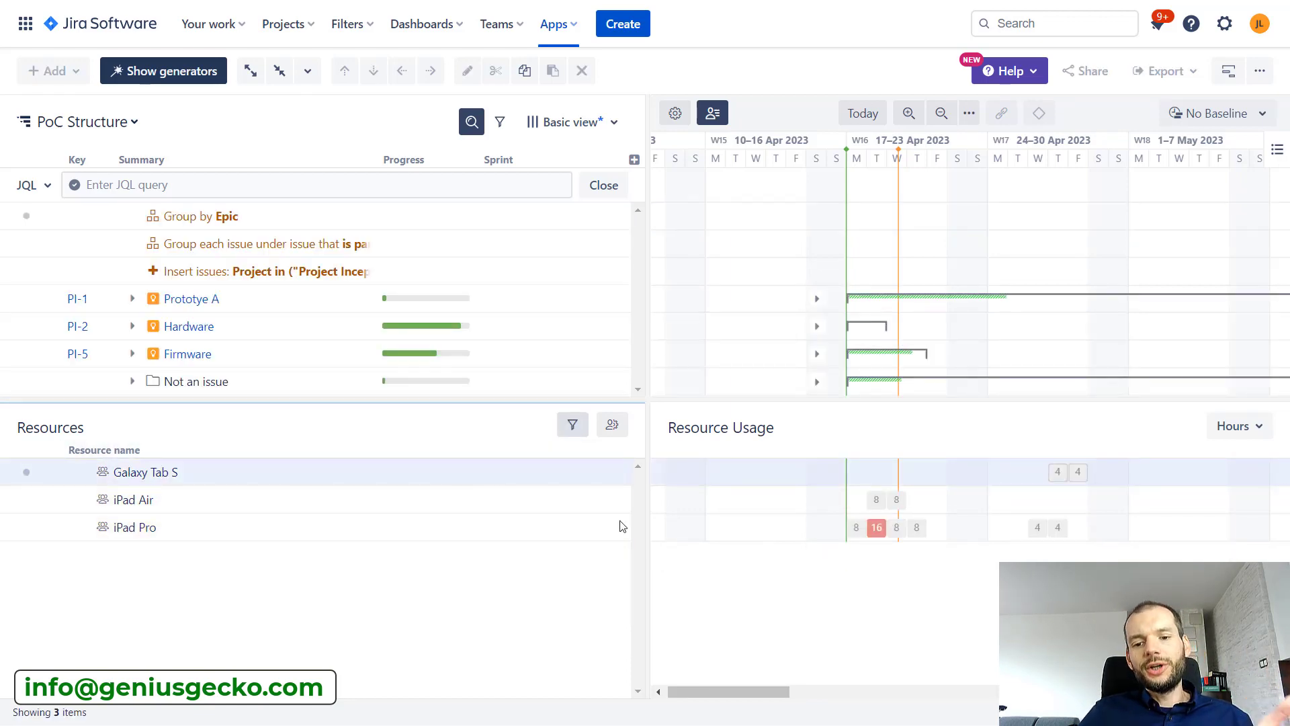
{"action": "left_click", "coordinate": [133, 299]}
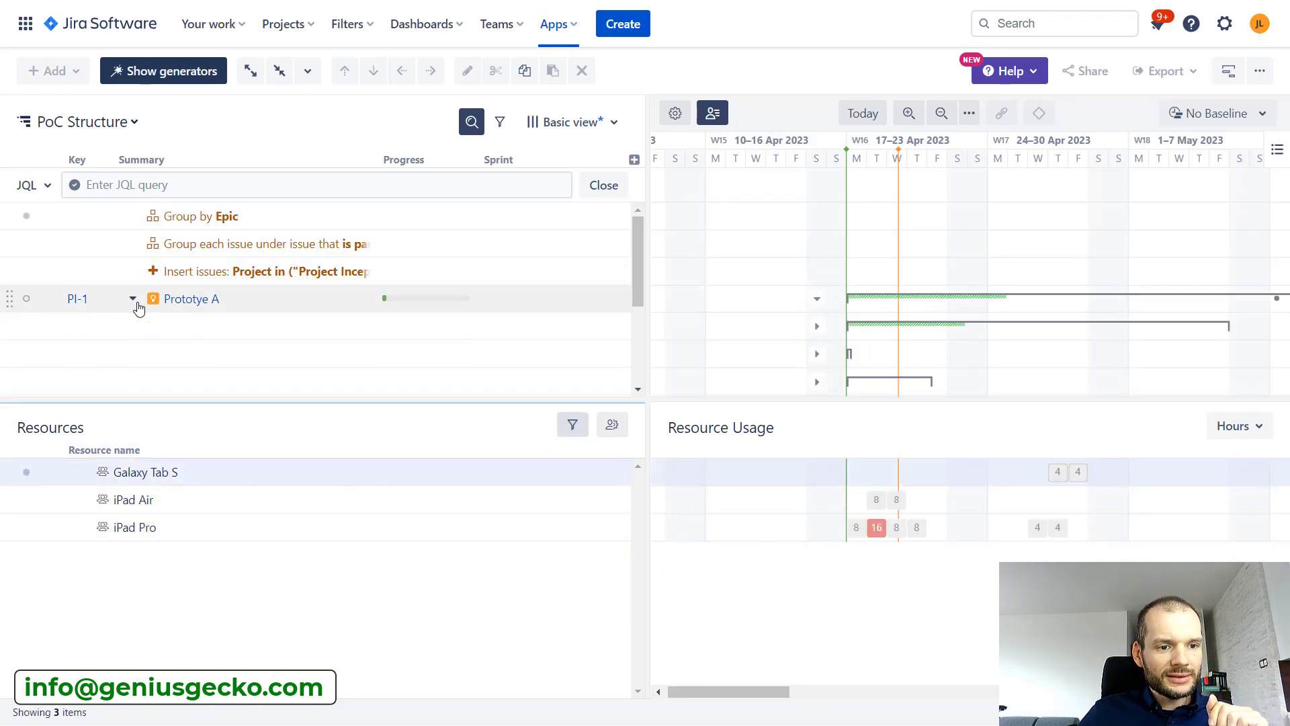
{"action": "left_click", "coordinate": [159, 326]}
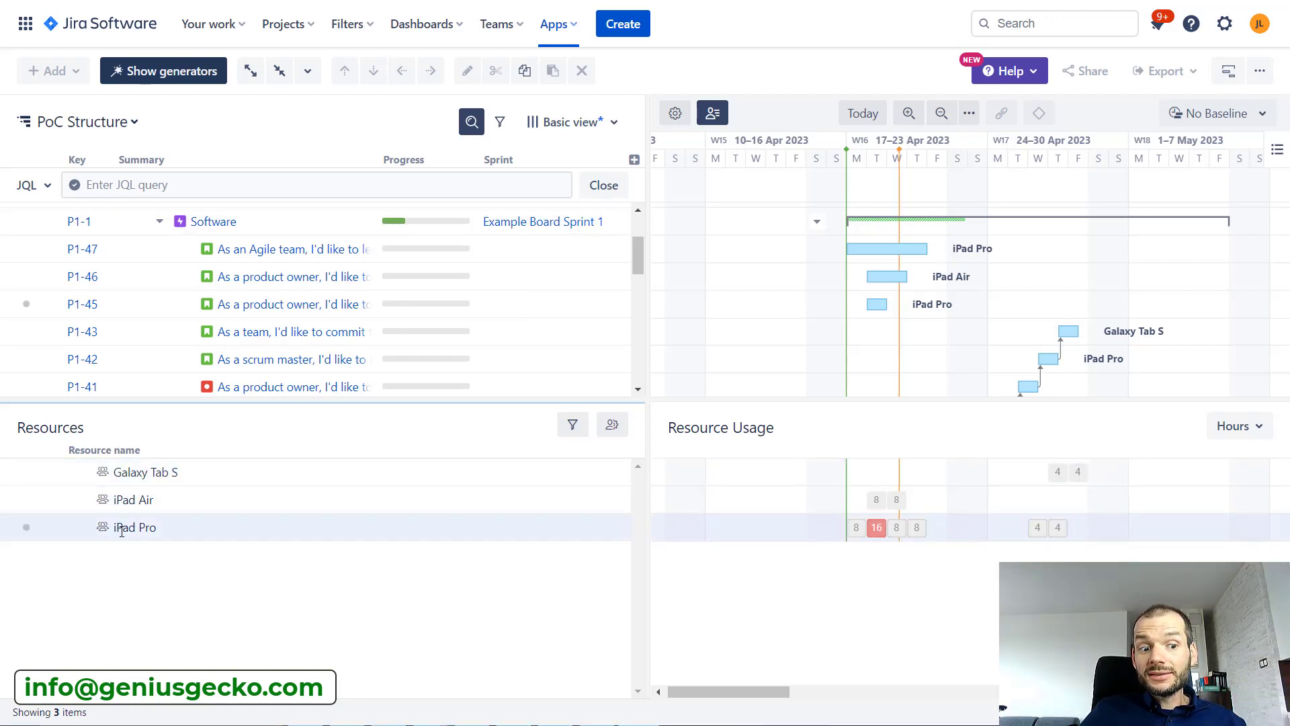
Open issue P1-46 to inspect the options of its Used Hardware field, then close it
{"action": "left_click", "coordinate": [241, 285]}
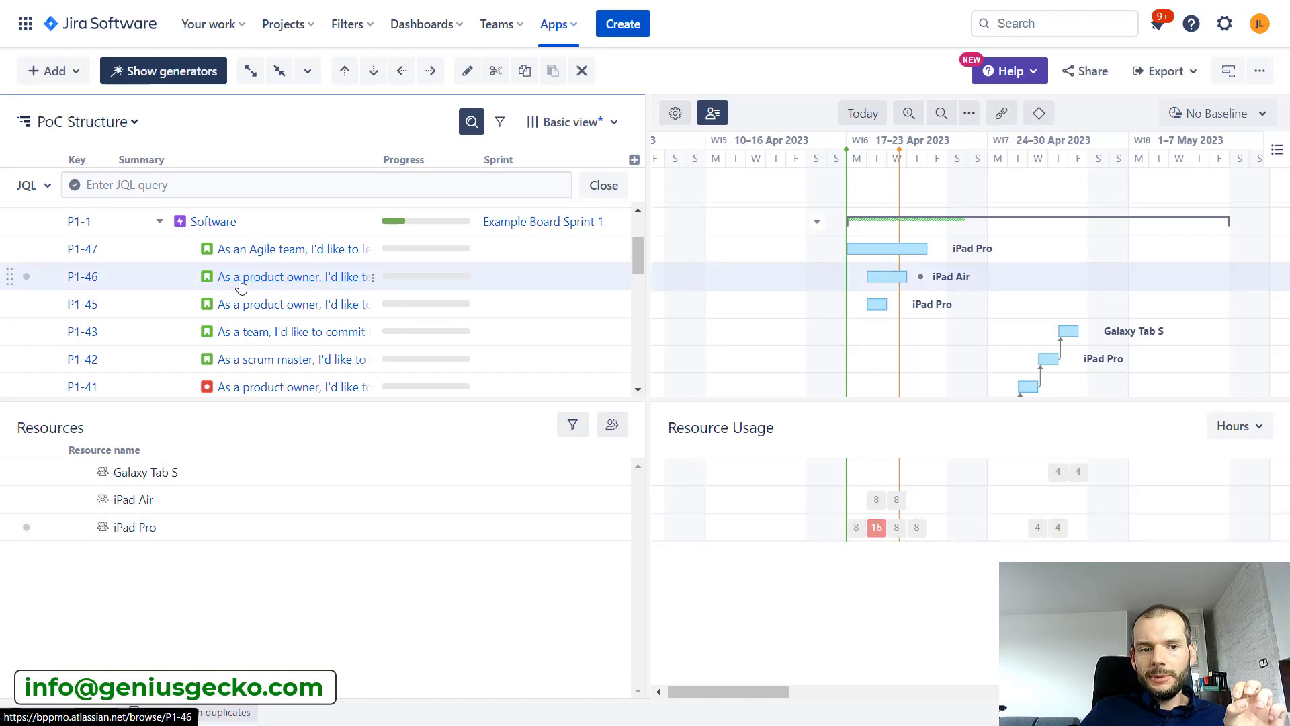
{"action": "left_click", "coordinate": [241, 285]}
{"action": "scroll", "coordinate": [979, 430], "scroll_direction": "down", "scroll_amount": 1}
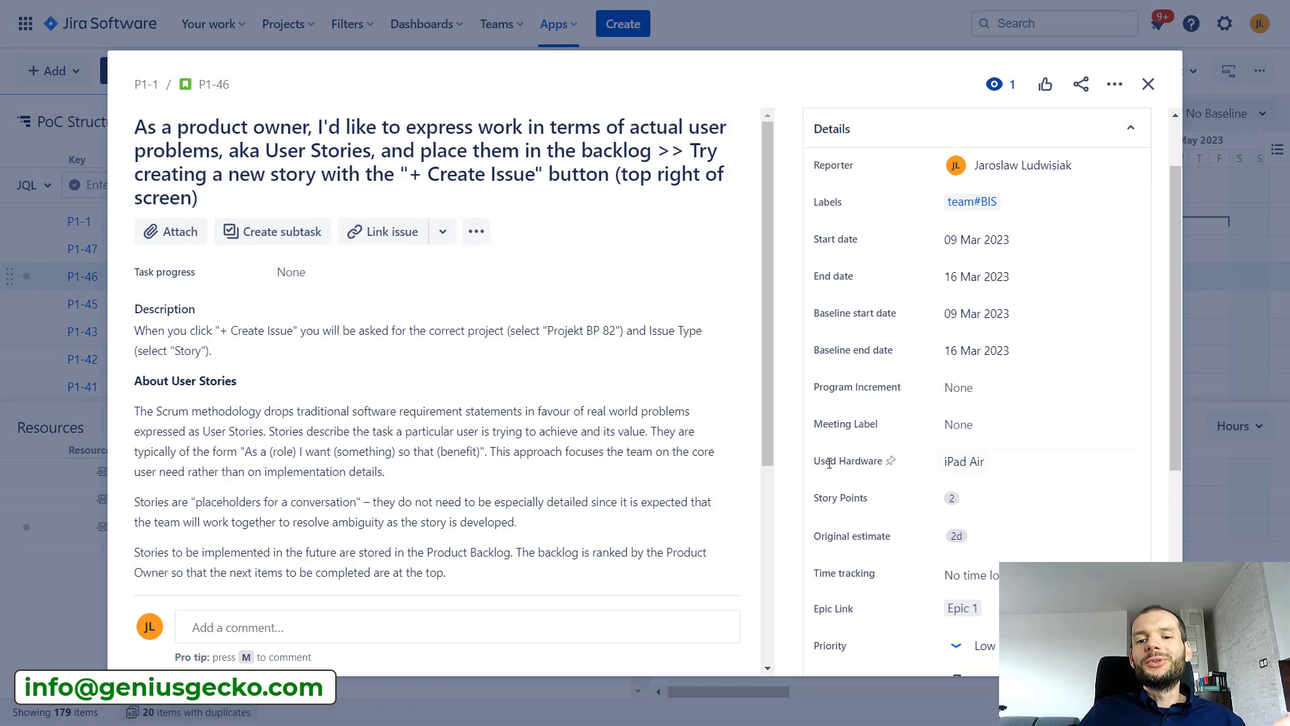
{"action": "left_click", "coordinate": [978, 462]}
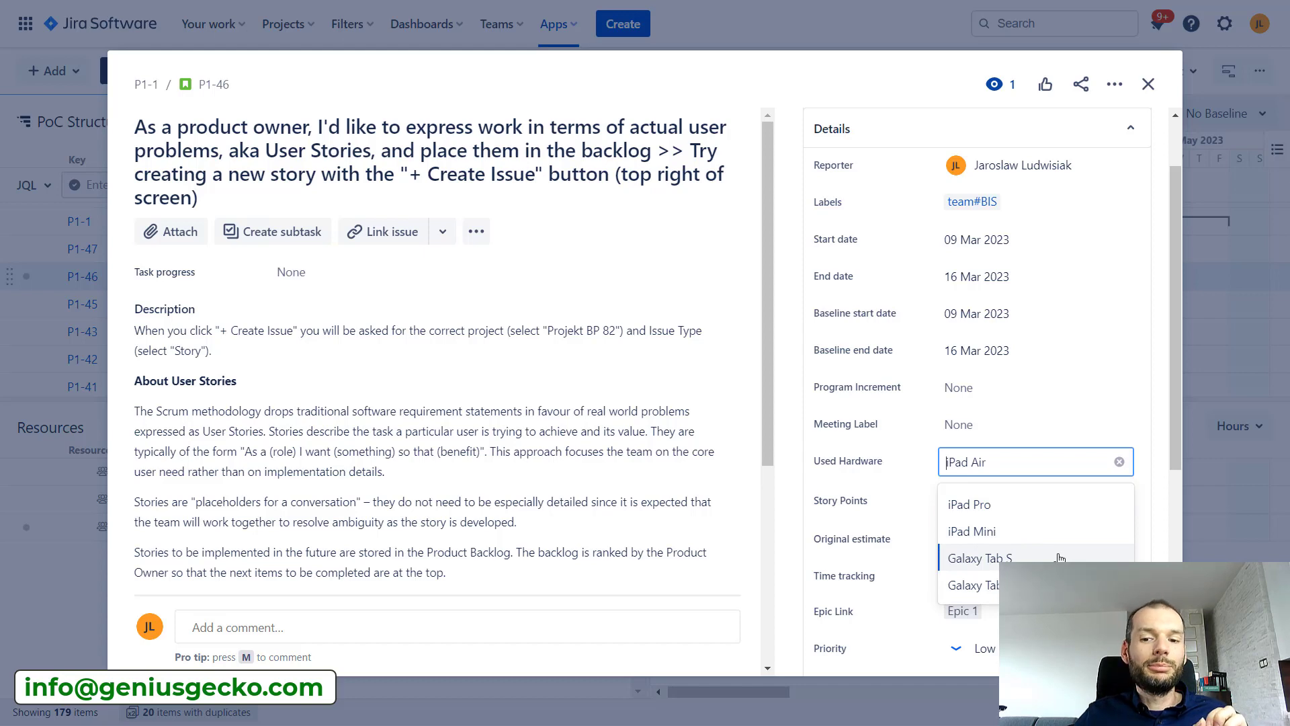
{"action": "left_click", "coordinate": [1147, 84]}
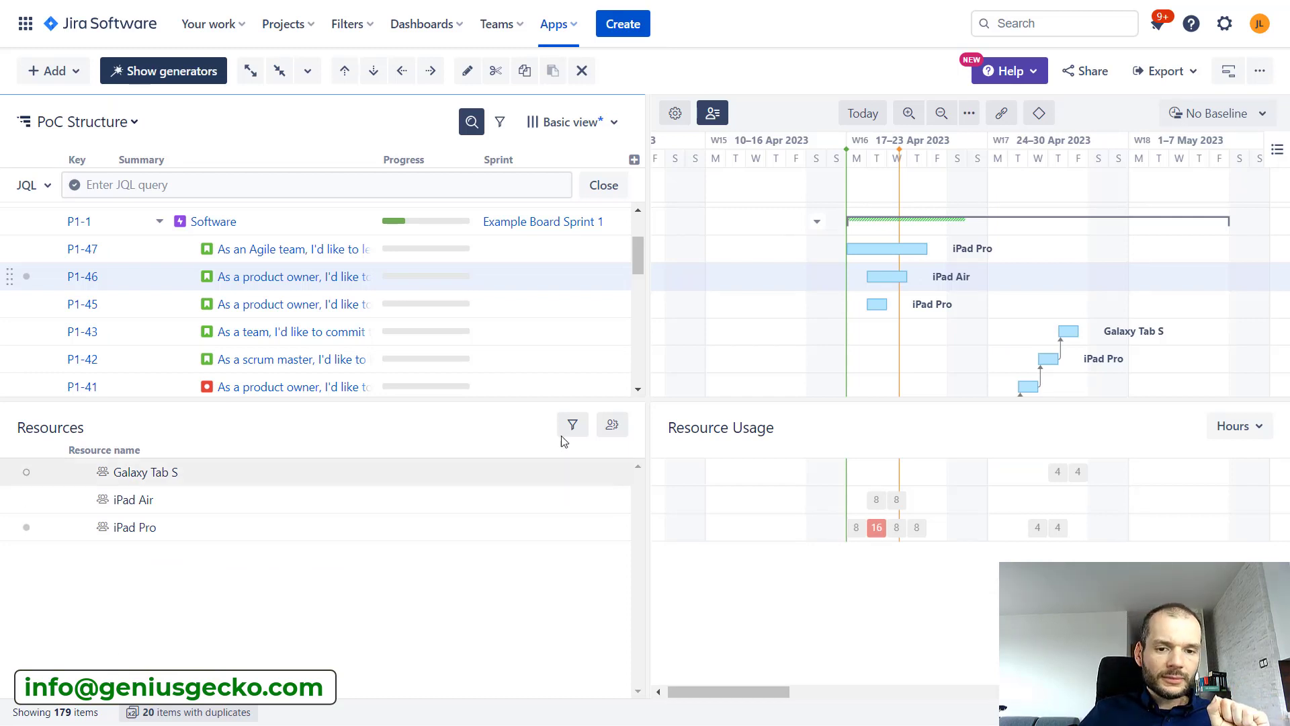
Open the iPad Pro resource settings and set its units to 2
{"action": "left_click", "coordinate": [613, 429]}
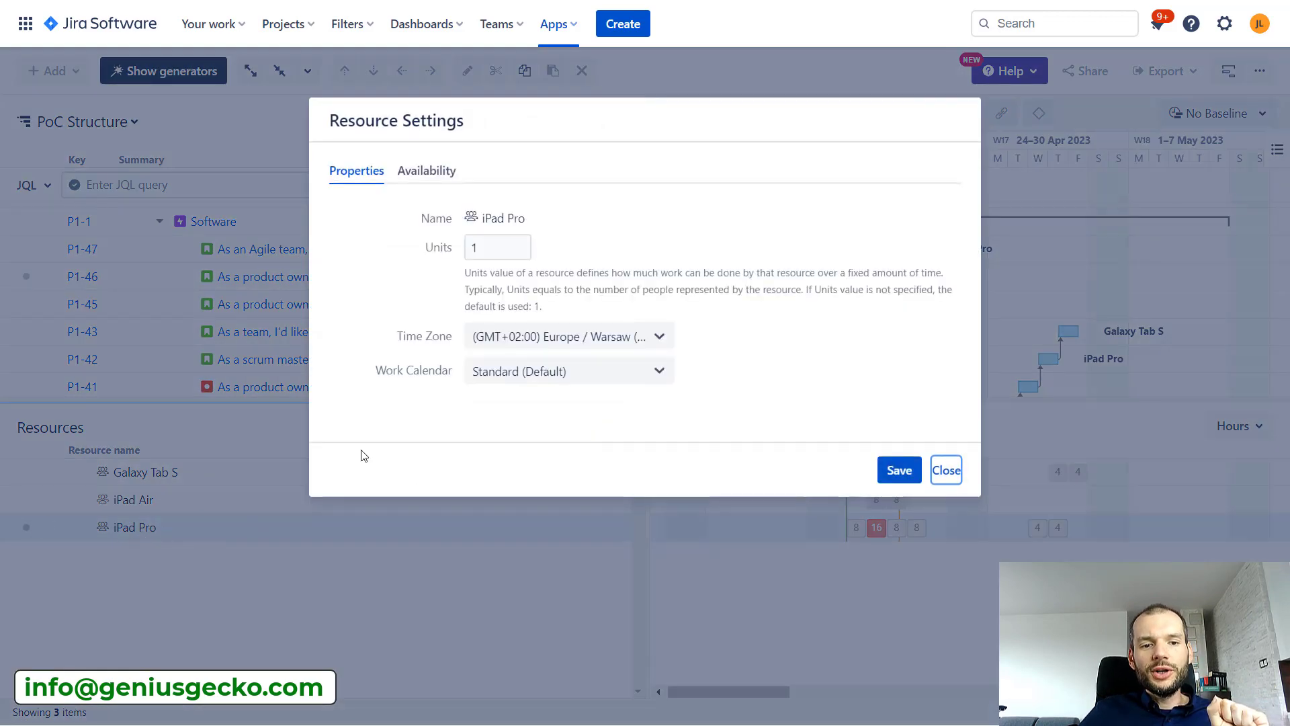
{"action": "double_click", "coordinate": [471, 248]}
{"action": "type", "text": "2"}
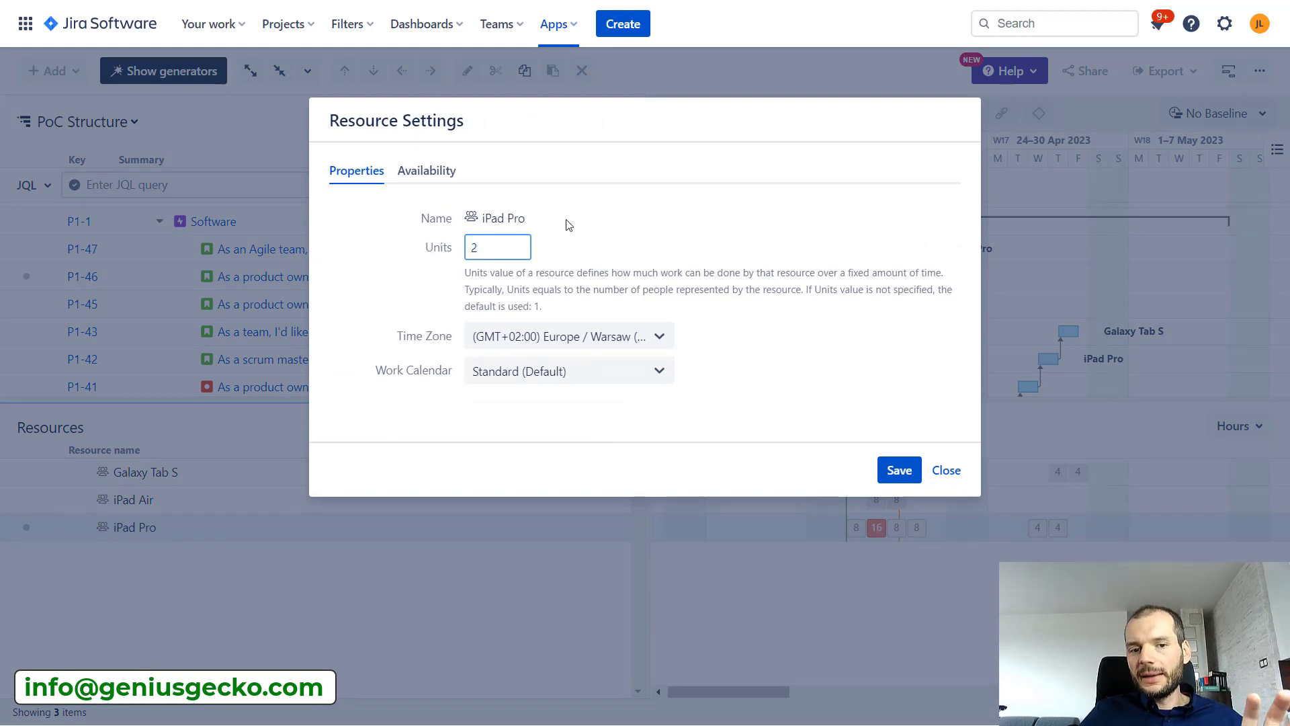
{"action": "left_click", "coordinate": [907, 471]}
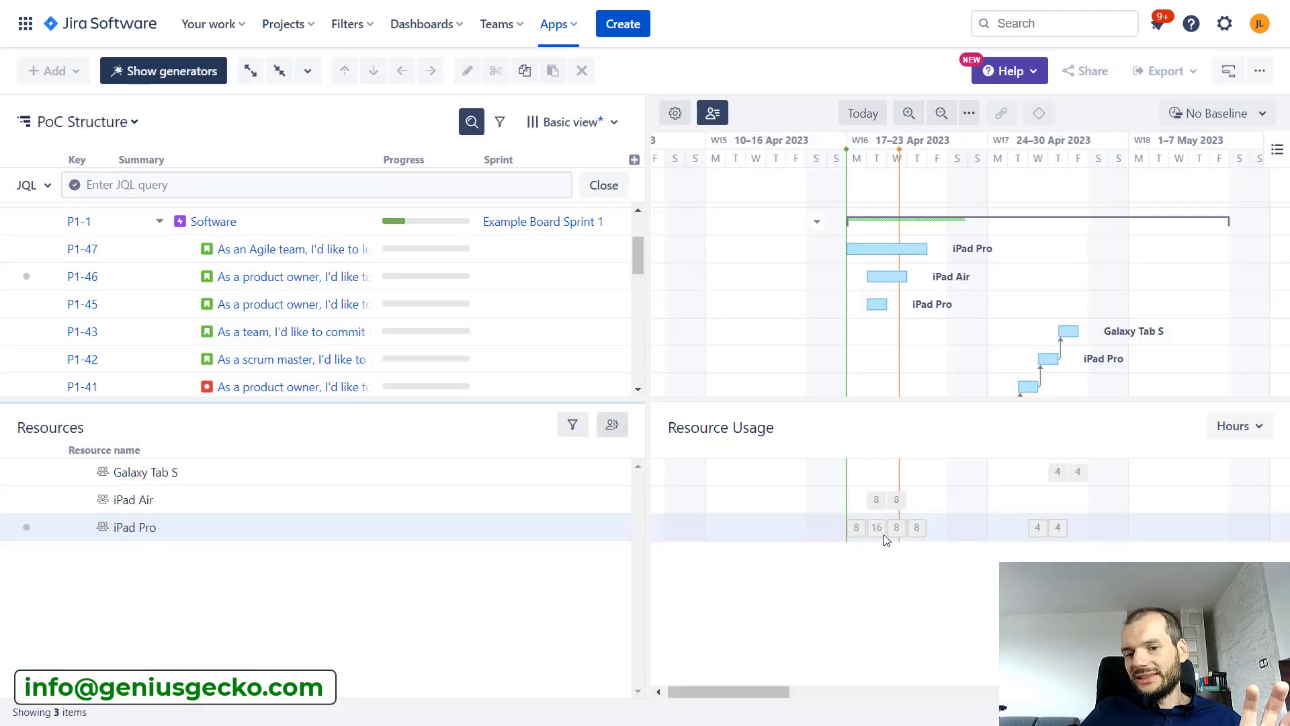